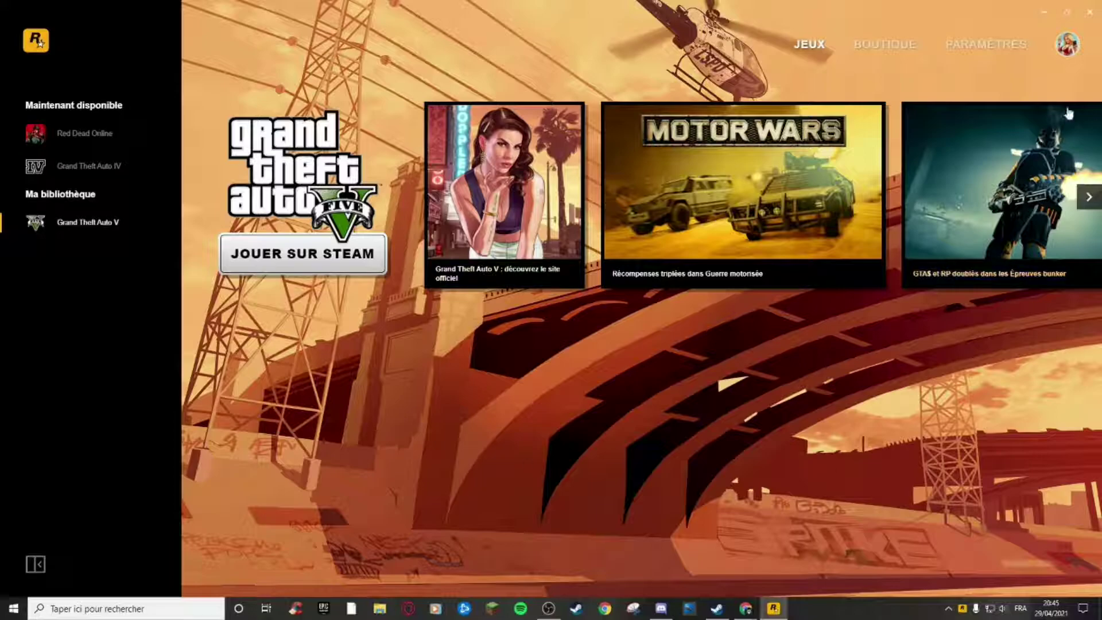
- Open the Rockstar activation code entry for the account, view it, and close it without entering a code
left_click(1063, 53)
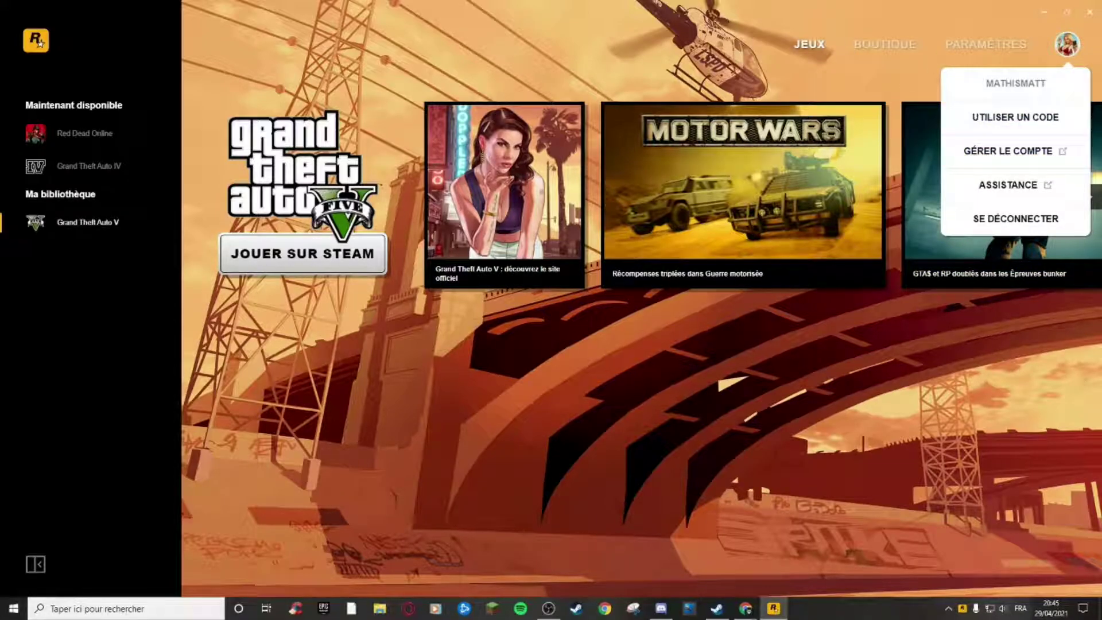
left_click(979, 121)
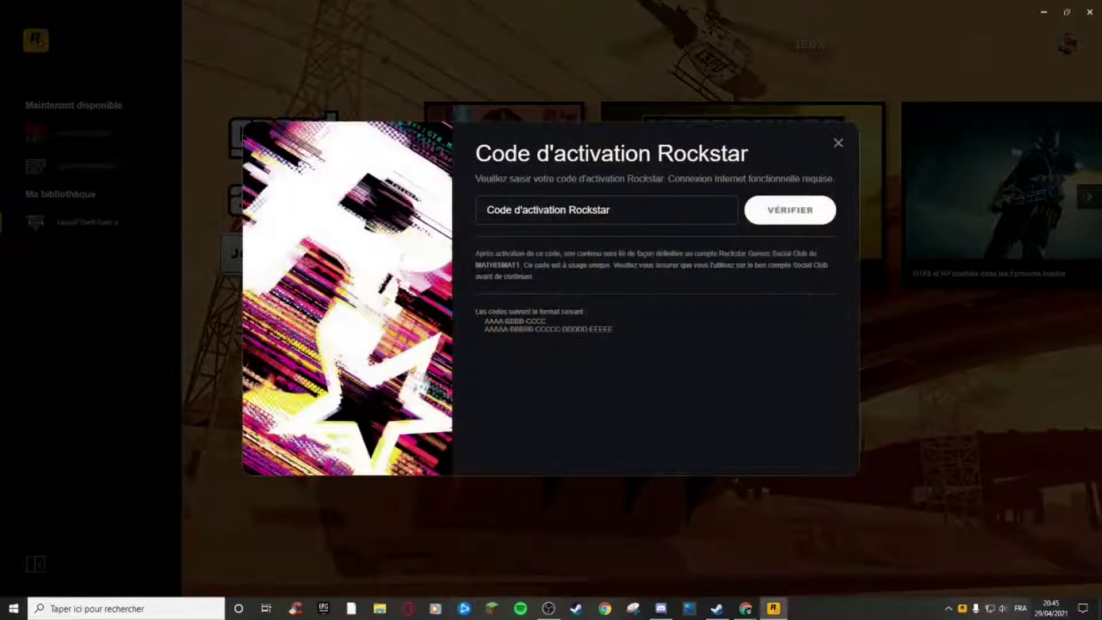
left_click(838, 143)
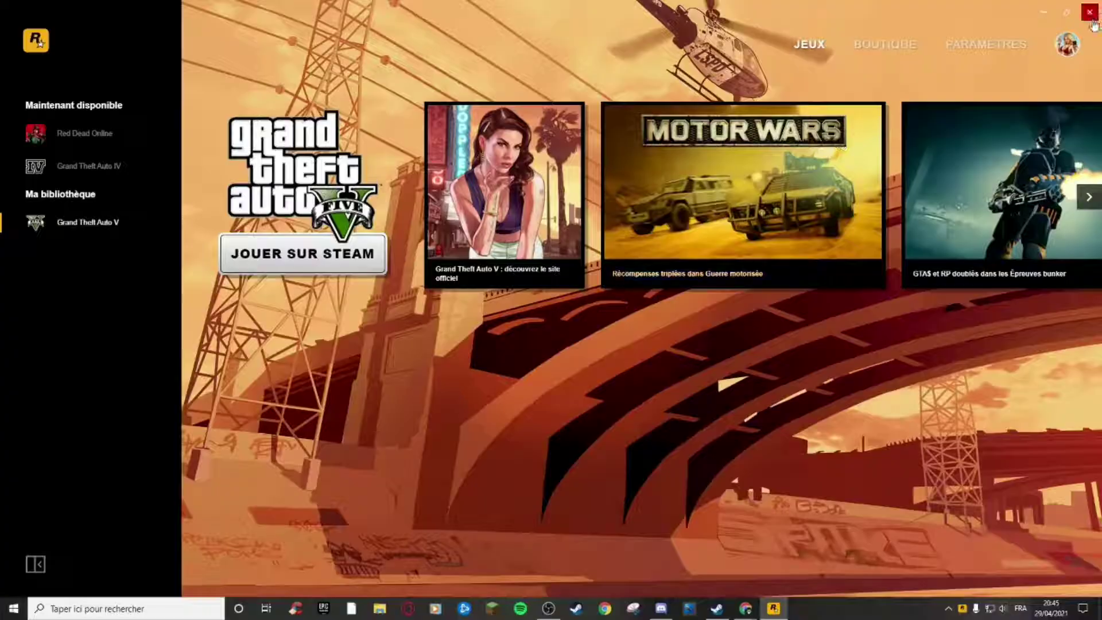
- Switch to the browser window and search the installed Windows applications for FiveM
key("alt+Tab")
left_click(14, 608)
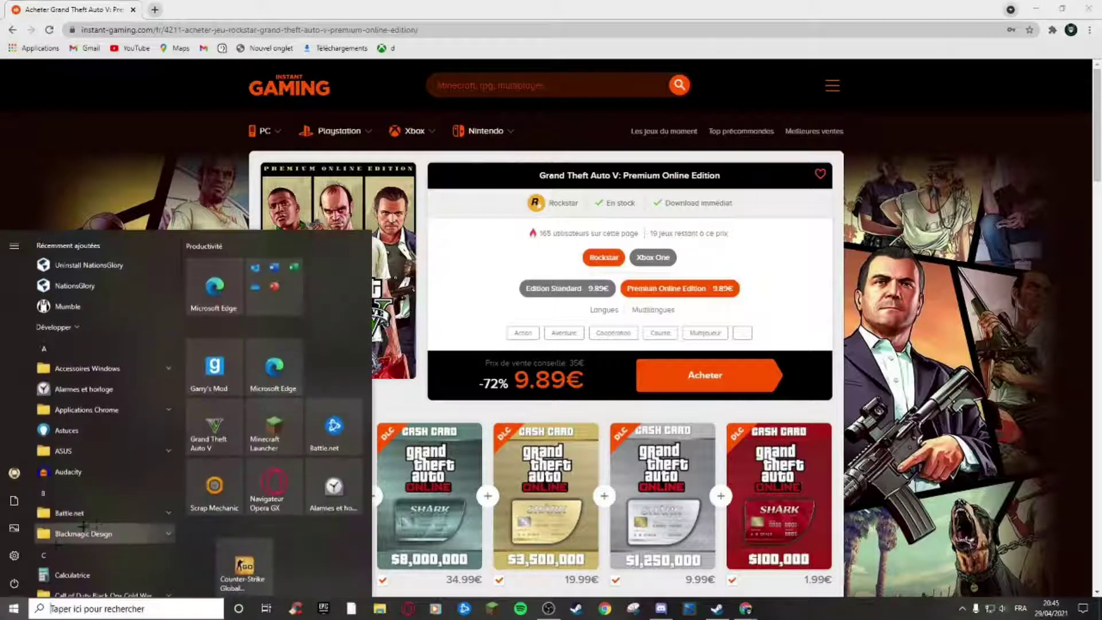
scroll(129, 585, "down", 6)
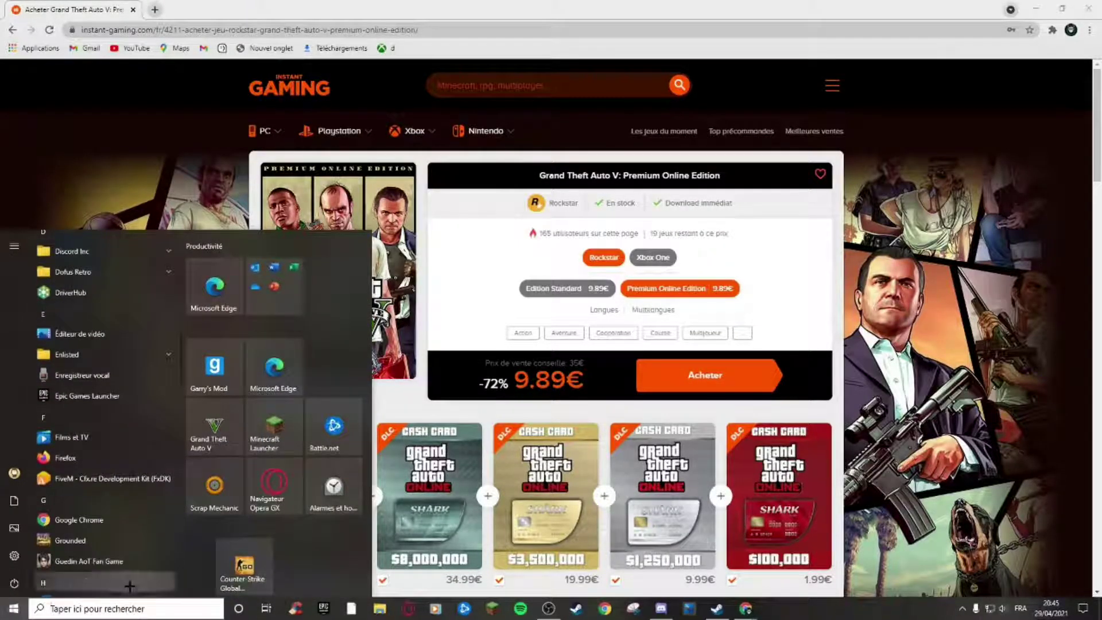
type("fi")
left_click(127, 294)
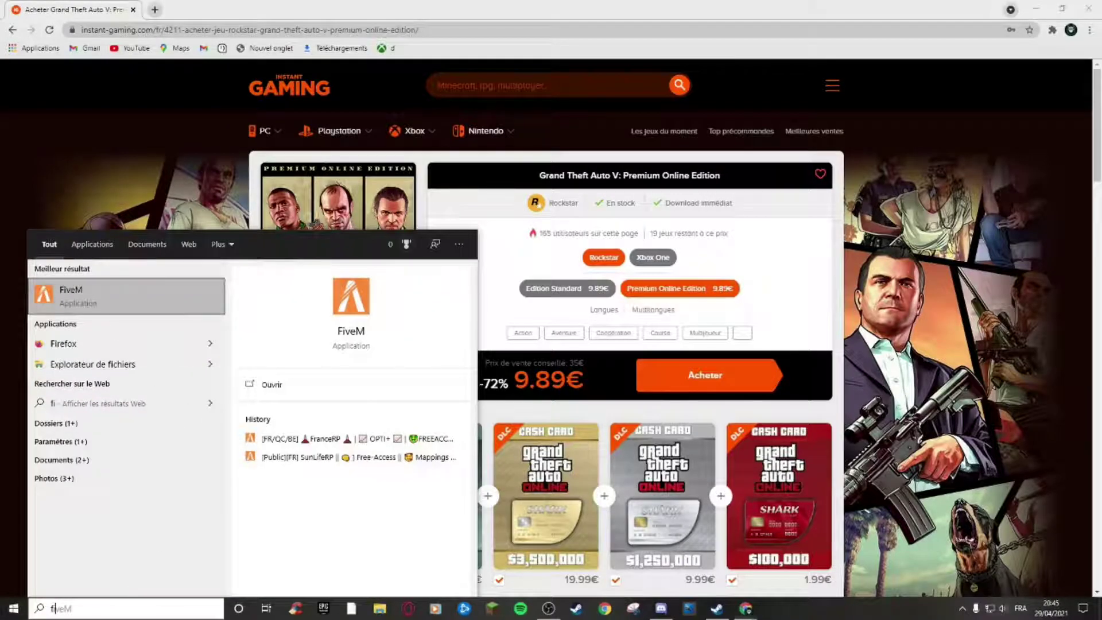
- Open the FiveM website, fivem.net, in place of the game store page and dismiss the translation prompt
left_click(154, 9)
left_click(132, 9)
left_click(503, 240)
left_click(458, 305)
left_click(154, 185)
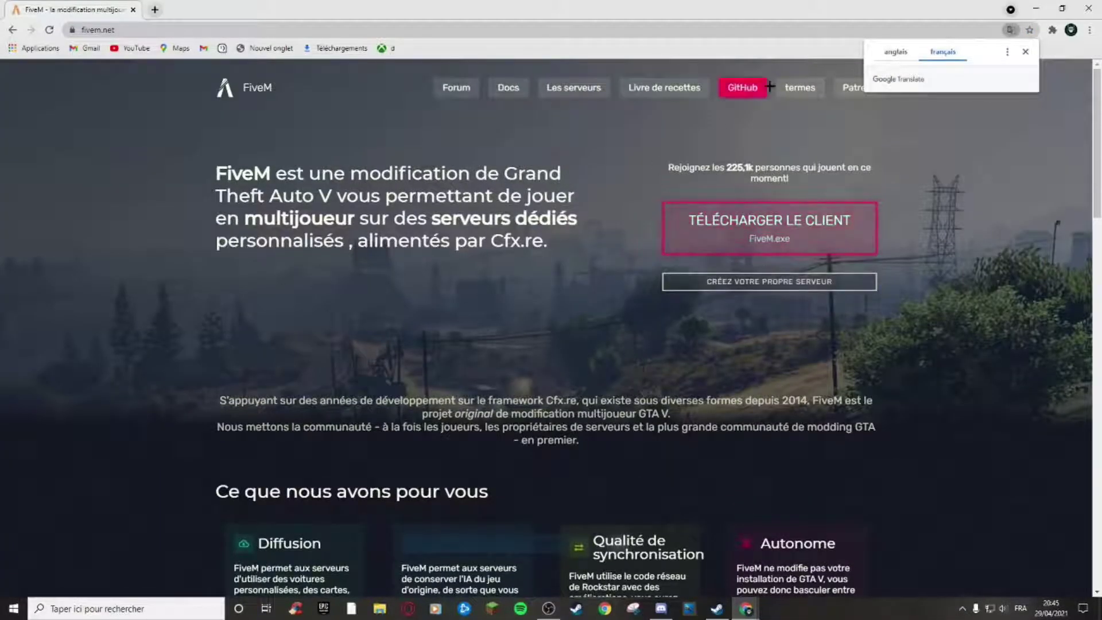
left_click_drag(614, 174, 510, 413)
left_click(566, 235)
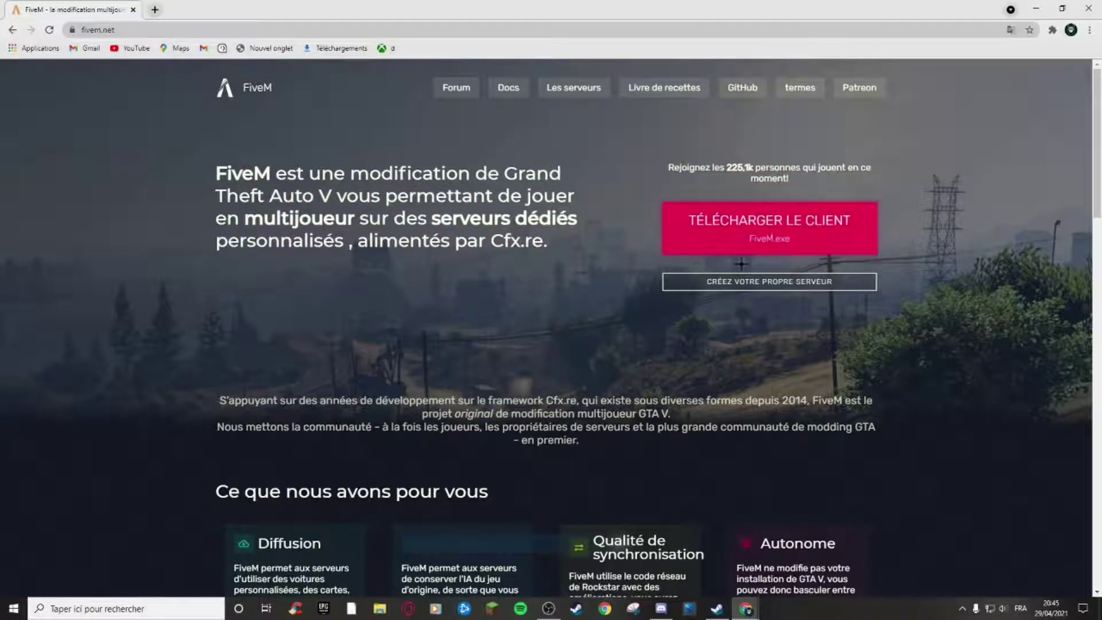
- Download the FiveM client, accepting its service agreement, and run the downloaded FiveM.exe
left_click(803, 229)
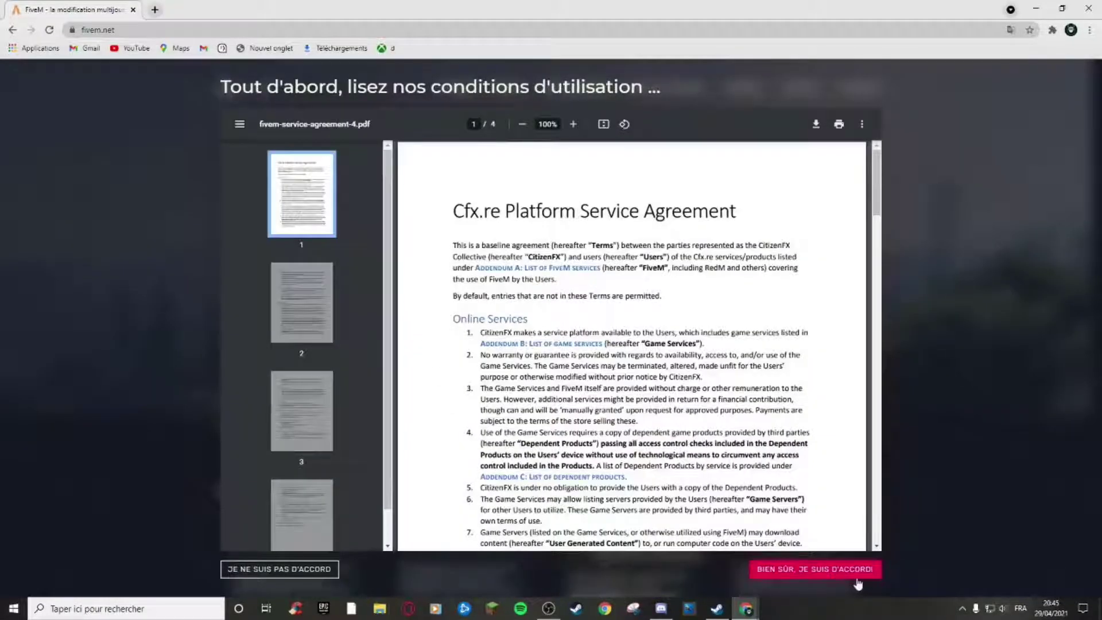
left_click(832, 571)
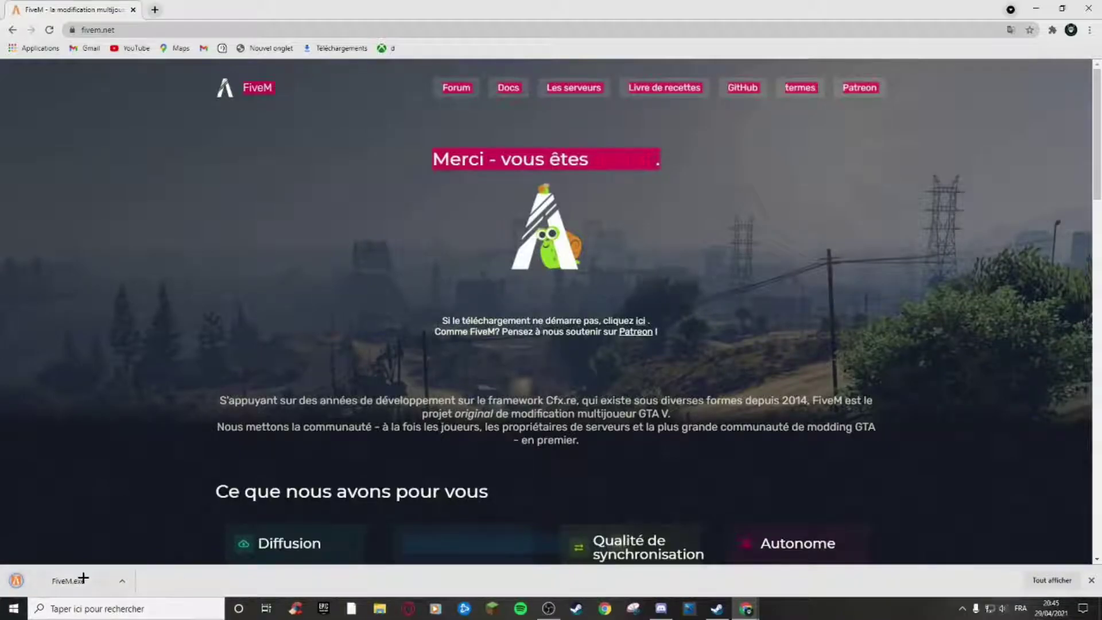
left_click(39, 581)
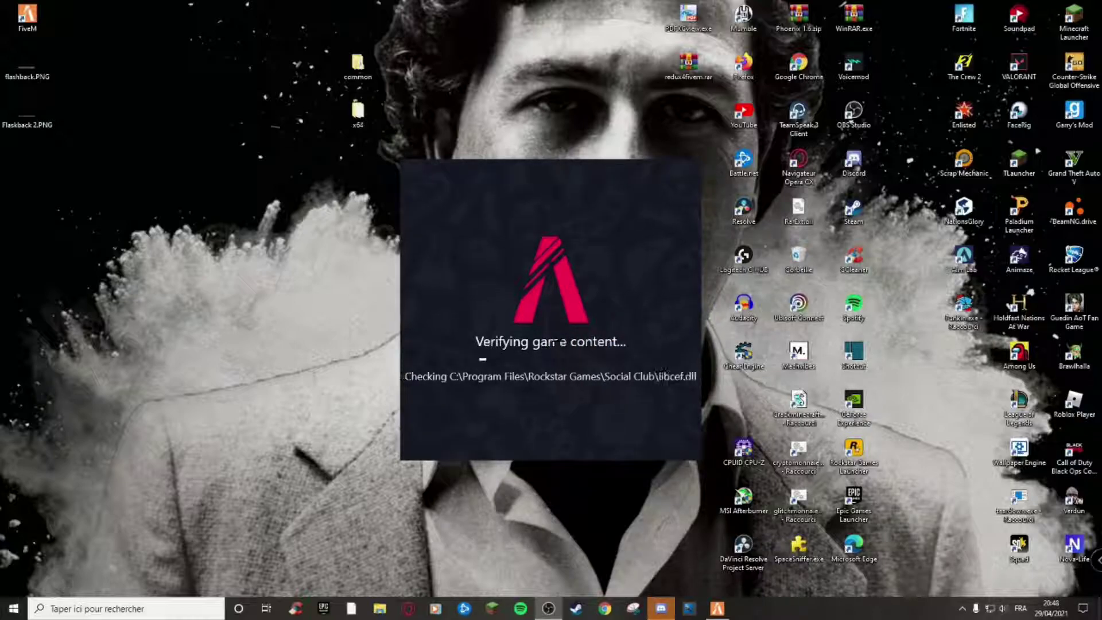
- Move the FiveM shortcut to an open area of the desktop and agree to update the outdated game cache
mouse_move(555, 342)
left_mouse_down()
mouse_move(508, 350)
mouse_move(564, 341)
left_mouse_up()
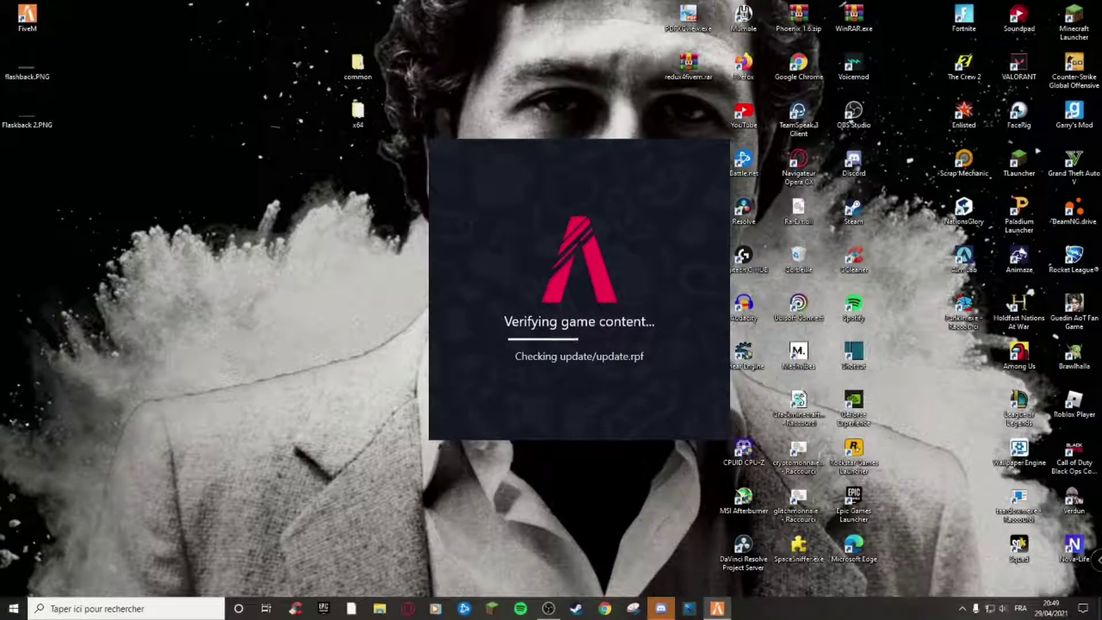
left_click_drag(31, 16, 198, 245)
left_click(232, 279)
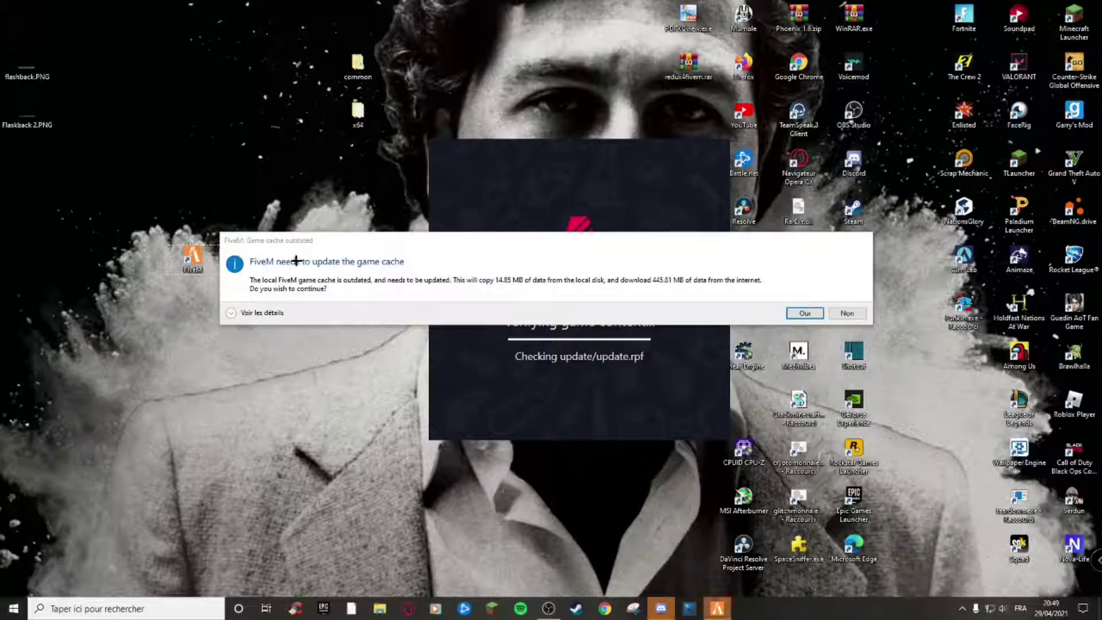
left_click(805, 312)
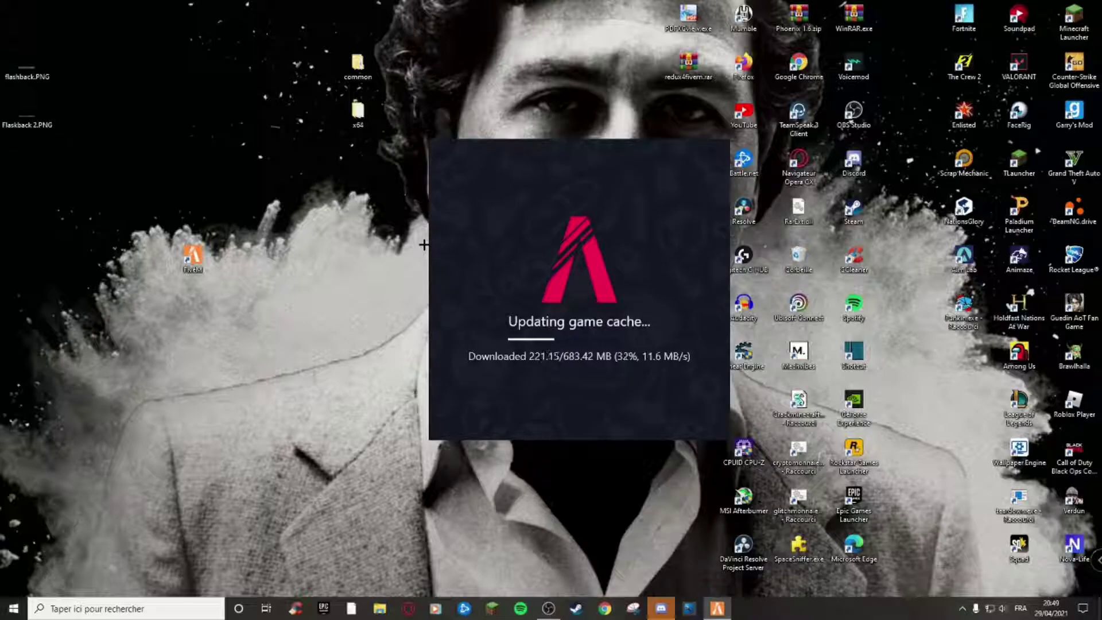
left_click_drag(385, 91, 166, 479)
left_click_drag(416, 276, 395, 293)
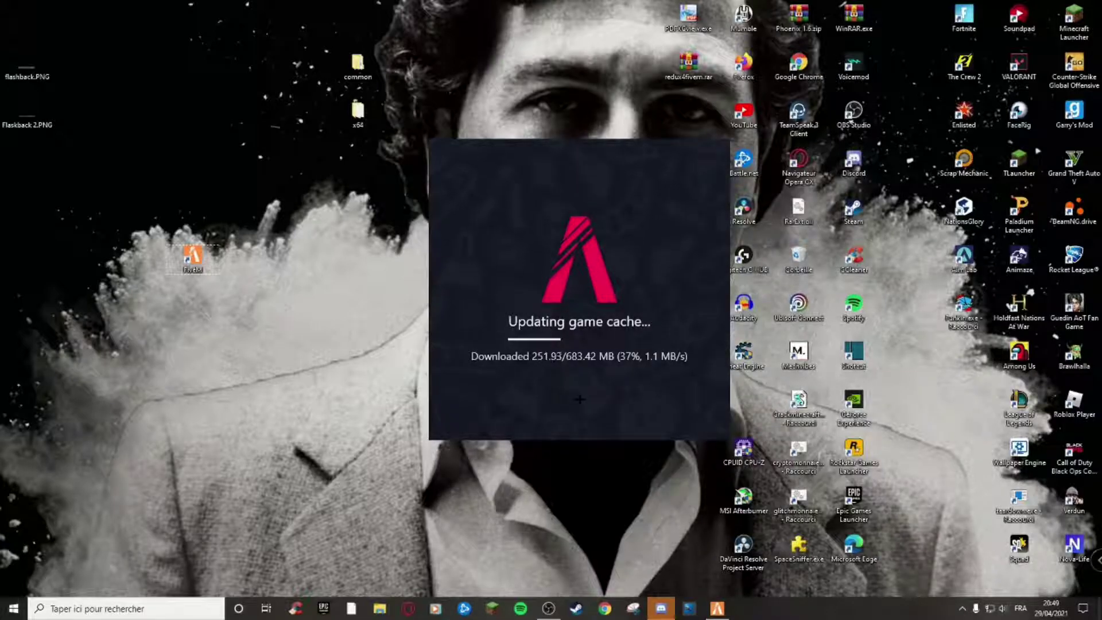
left_click_drag(260, 173, 212, 266)
left_click_drag(143, 201, 258, 316)
left_click(151, 184)
left_click_drag(315, 381, 259, 337)
left_click_drag(114, 195, 290, 354)
left_click_drag(313, 311, 1, 1)
left_click(226, 349)
left_click_drag(165, 285, 3, 51)
left_click_drag(3, 50, 204, 350)
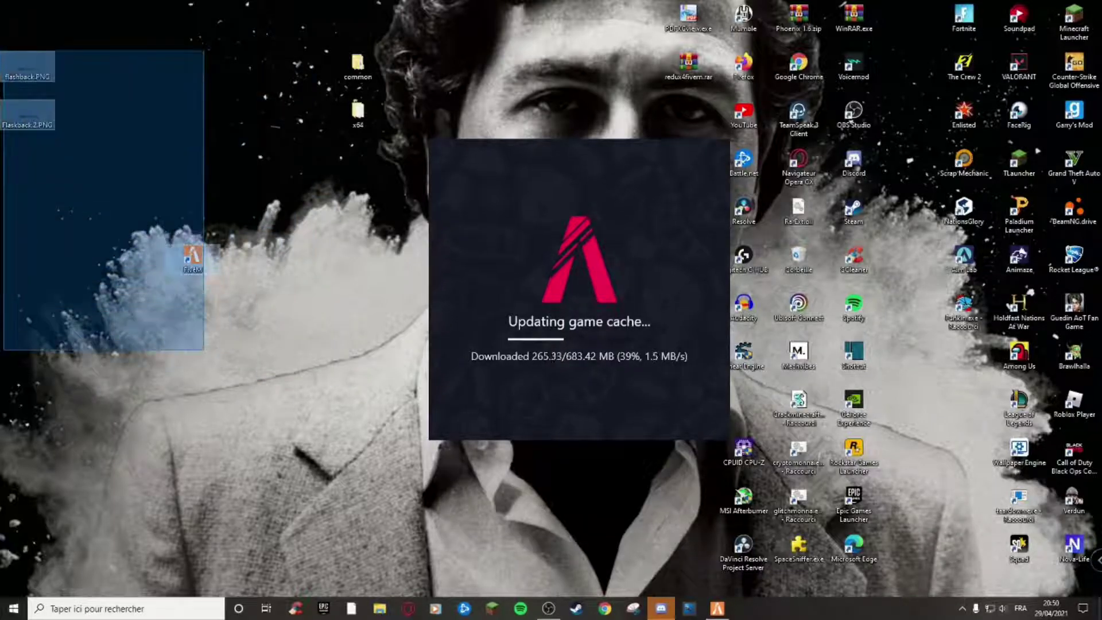
left_click_drag(213, 183, 46, 2)
left_click(69, 11)
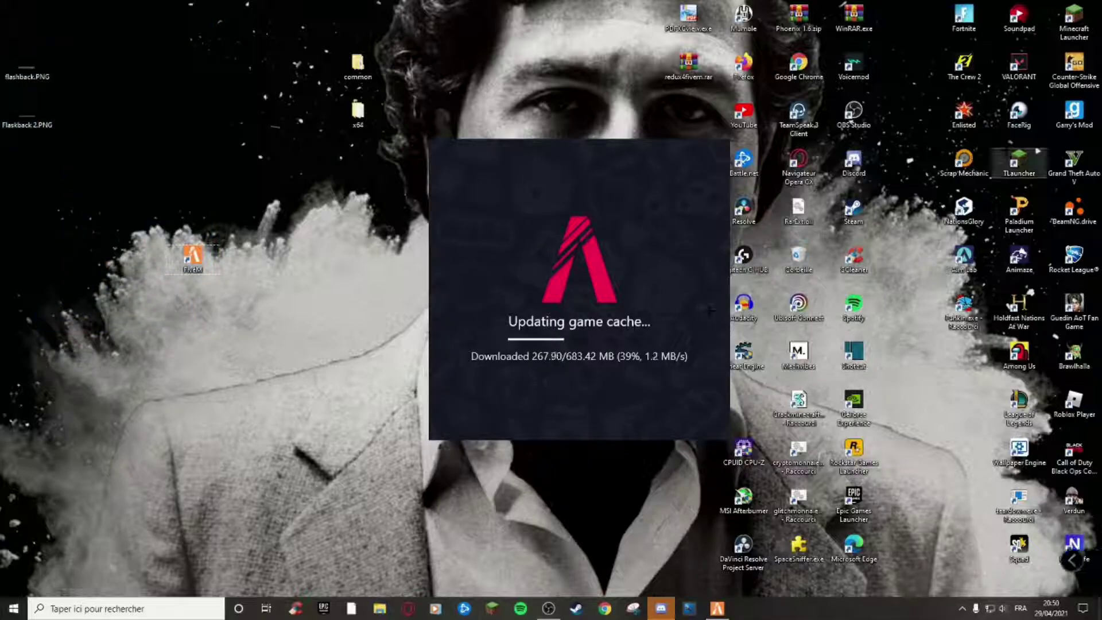
- Examine the available file actions for the Grand Theft Auto V desktop shortcut
mouse_move(1069, 171)
left_mouse_down()
mouse_move(1065, 123)
mouse_move(1075, 170)
left_mouse_up()
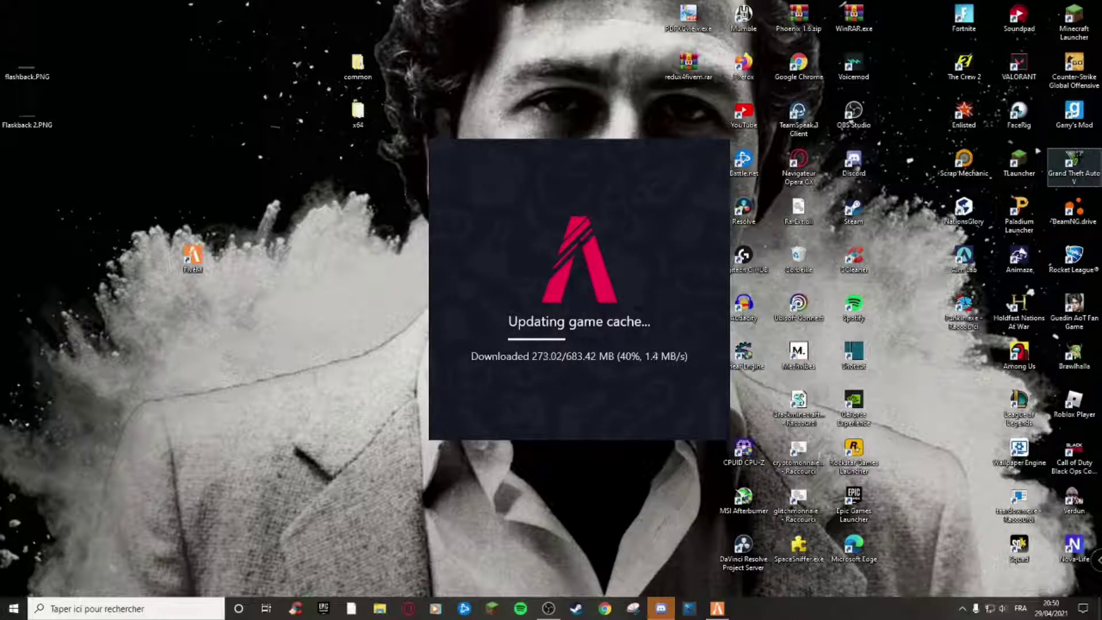
right_click(1073, 161)
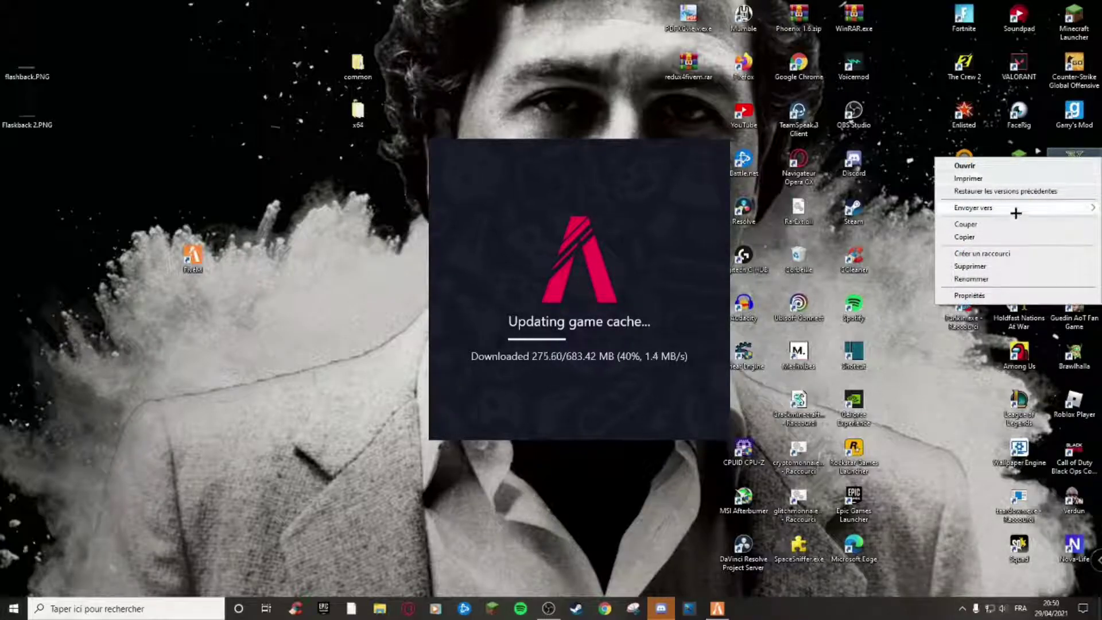
left_click(934, 219)
right_click(1068, 177)
left_click(964, 187)
right_click(1072, 163)
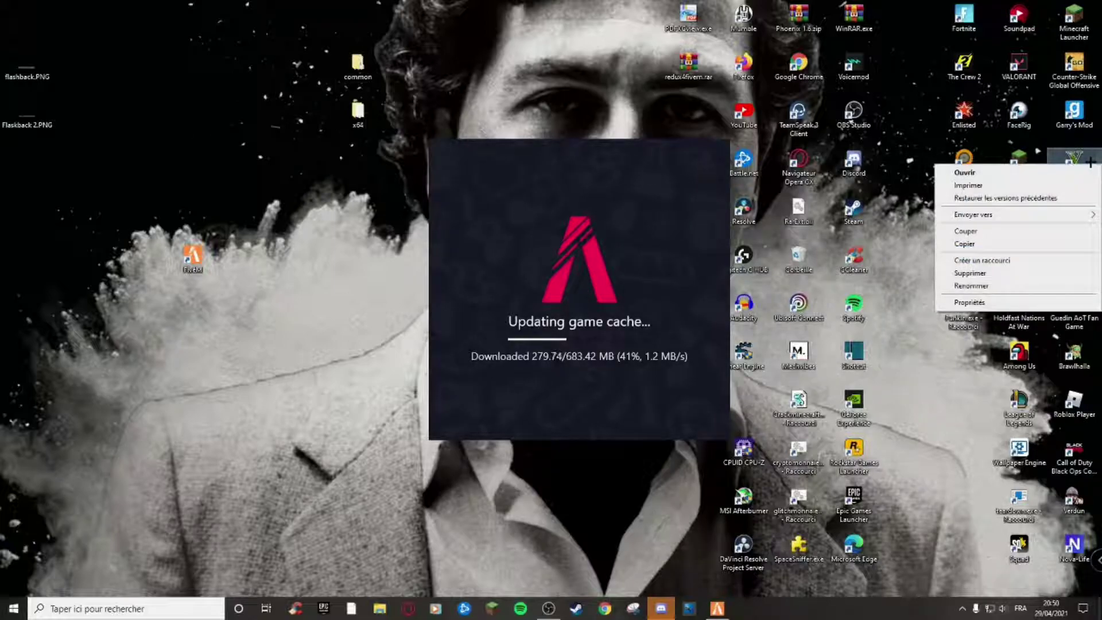
left_click(900, 252)
right_click(1072, 174)
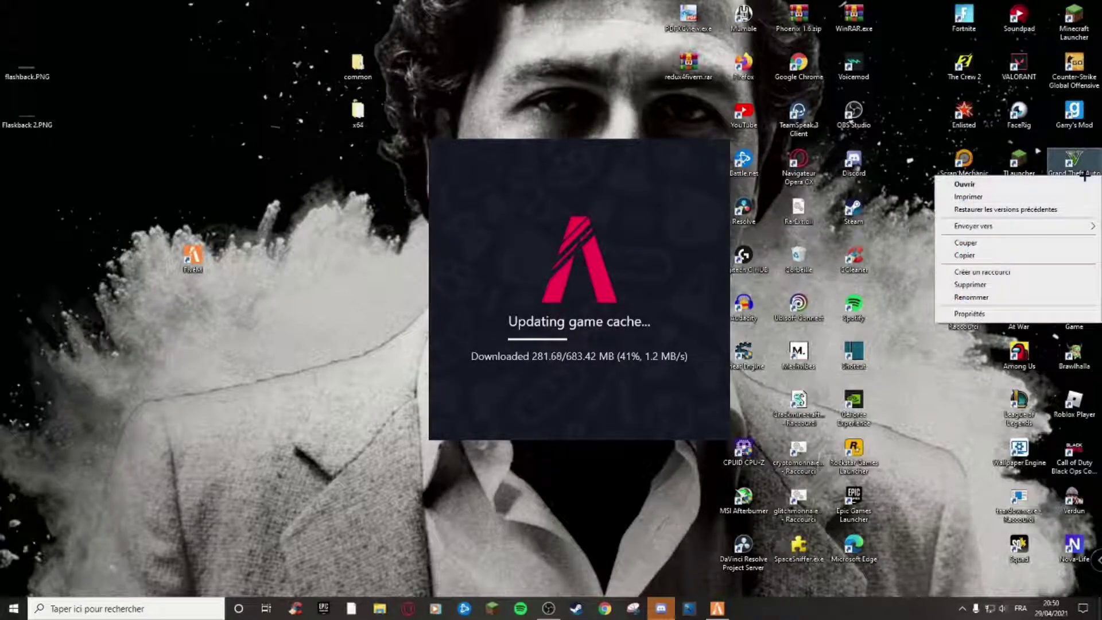
left_click(284, 356)
right_click(1063, 182)
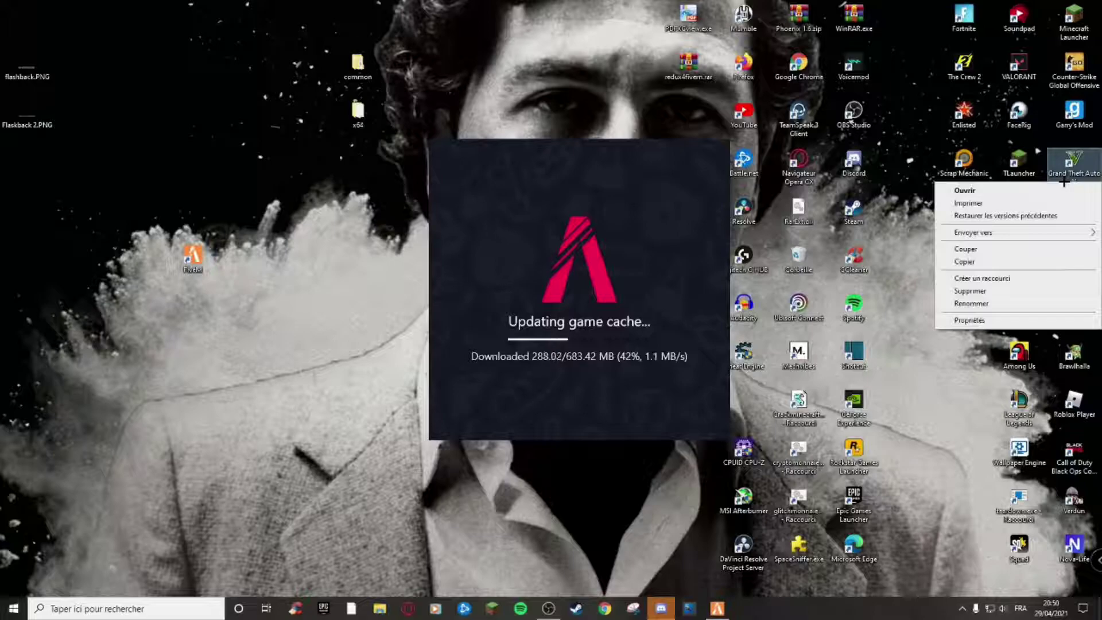
right_click(1073, 154)
left_click(954, 442)
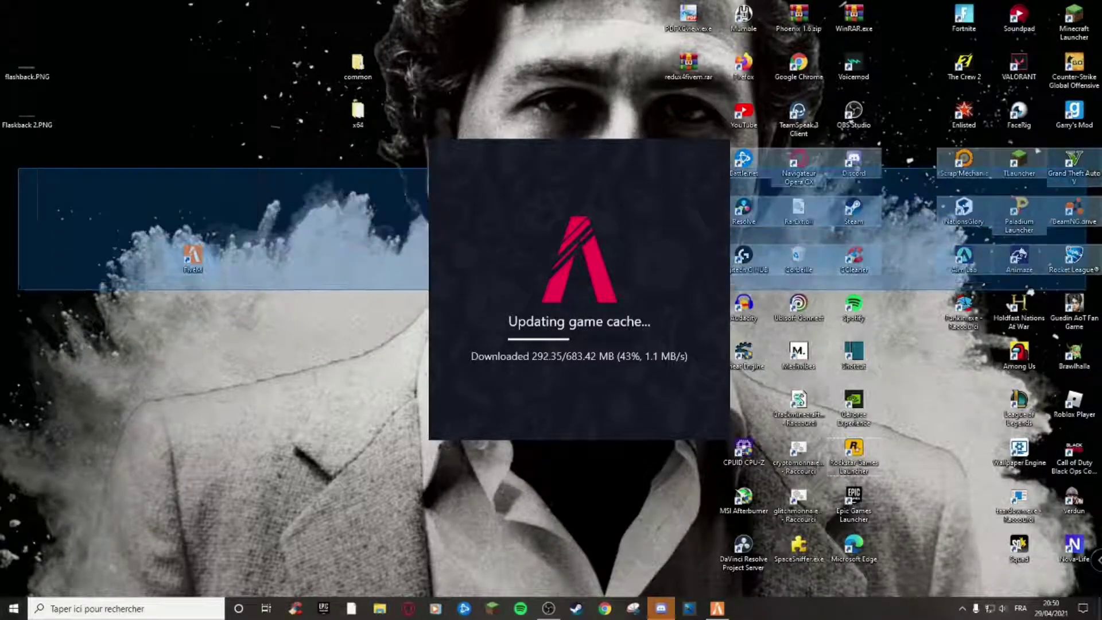
right_click(1089, 152)
left_click(880, 342)
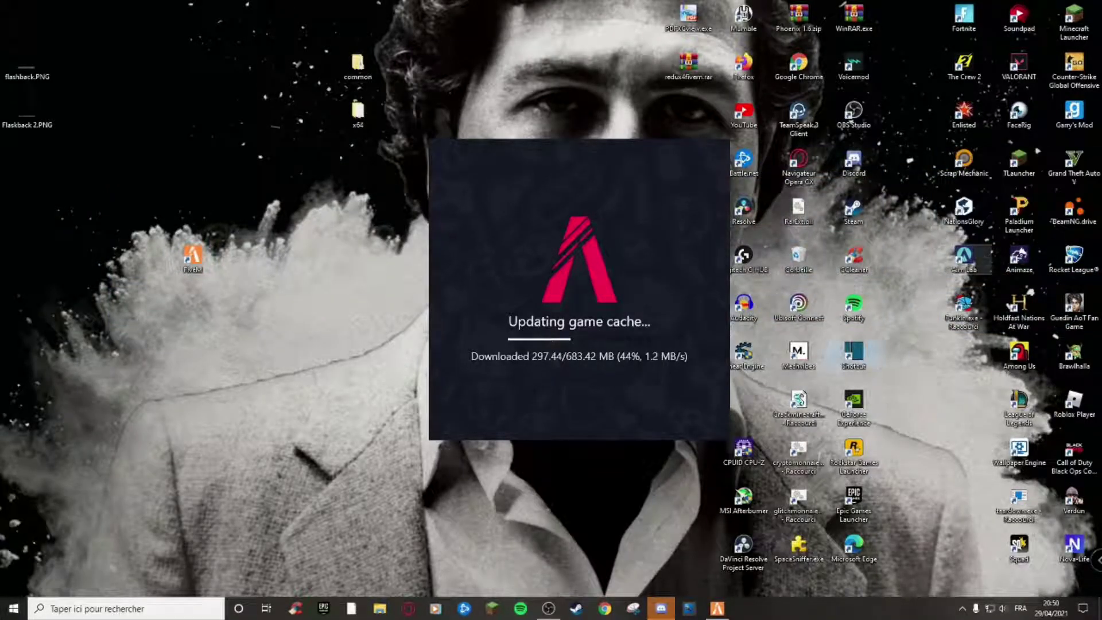
right_click(1086, 163)
left_click(967, 316)
right_click(1078, 158)
left_click(935, 374)
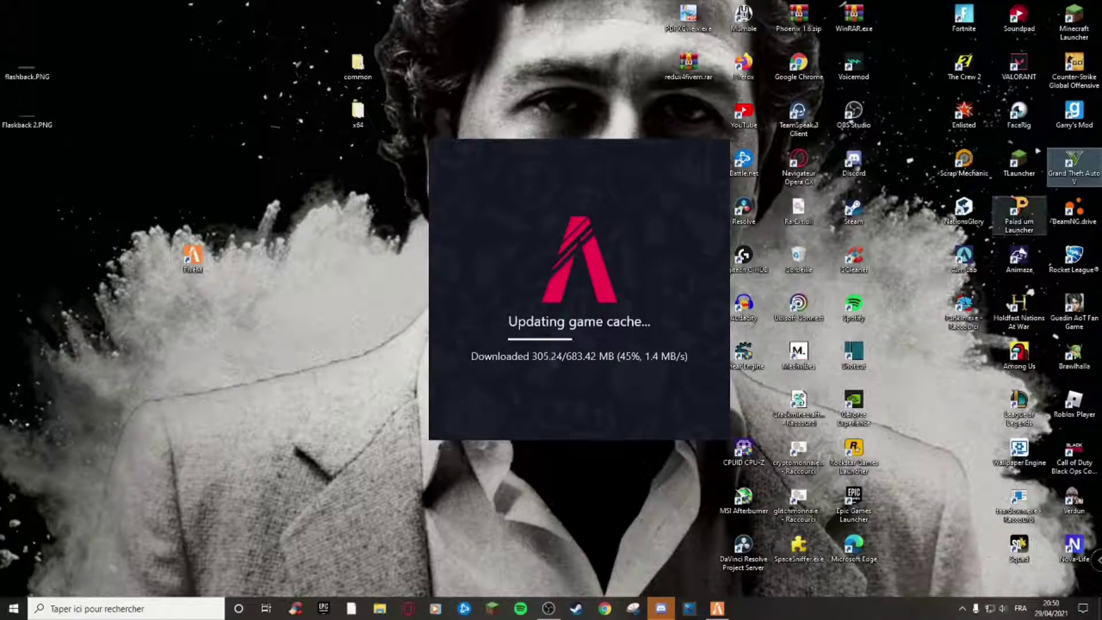
right_click(1072, 161)
left_click(923, 411)
- Place the Grand Theft Auto V shortcut near FiveM, compare the file actions of both, and return it to its original spot
left_click_drag(1072, 163, 304, 307)
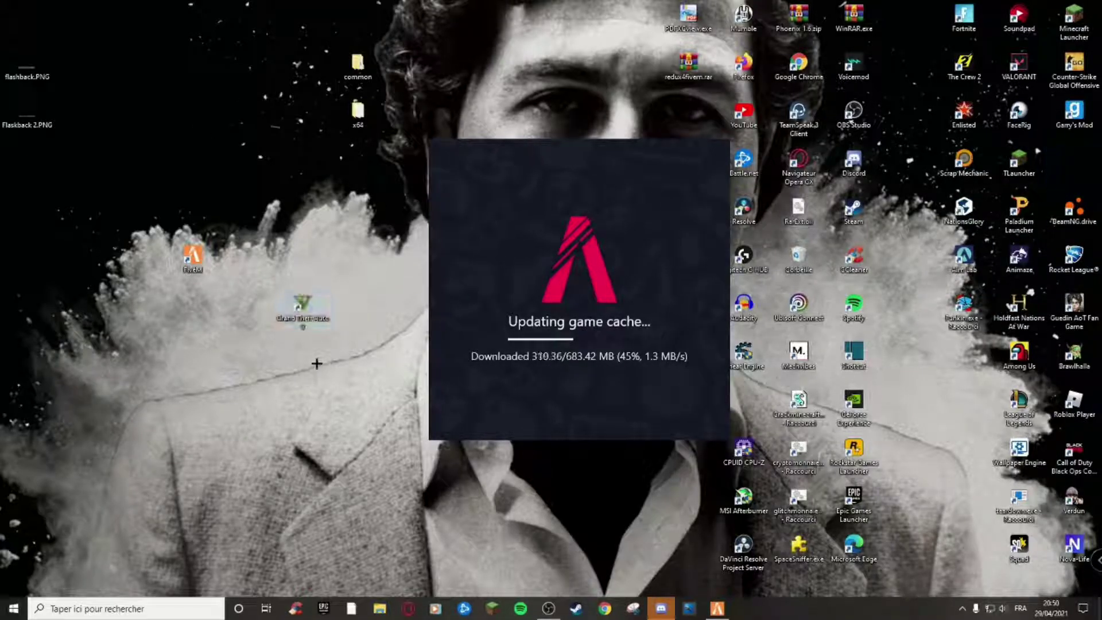
right_click(314, 312)
left_click(282, 341)
right_click(299, 295)
left_click(271, 348)
right_click(299, 309)
left_click(245, 361)
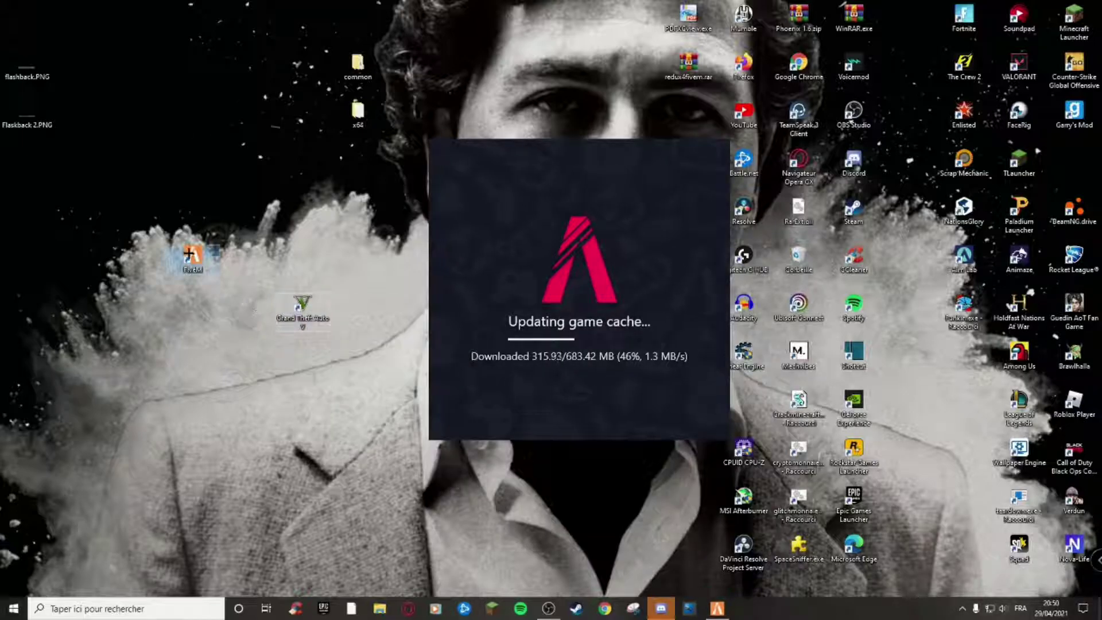
right_click(189, 256)
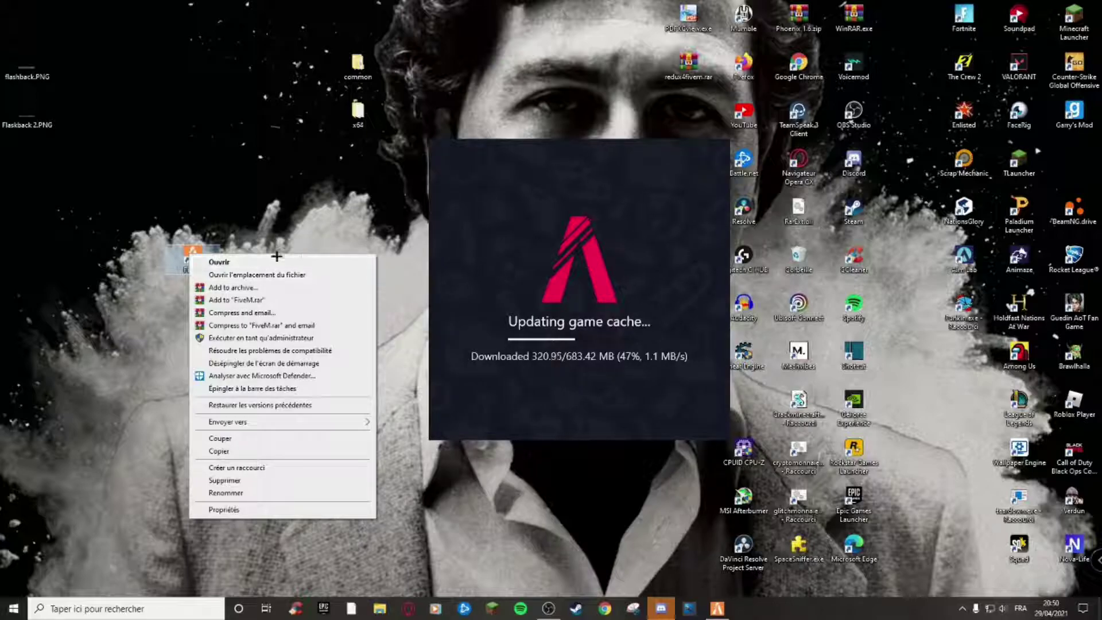
left_click(310, 222)
right_click(291, 313)
right_click(291, 312)
left_click(250, 347)
right_click(305, 319)
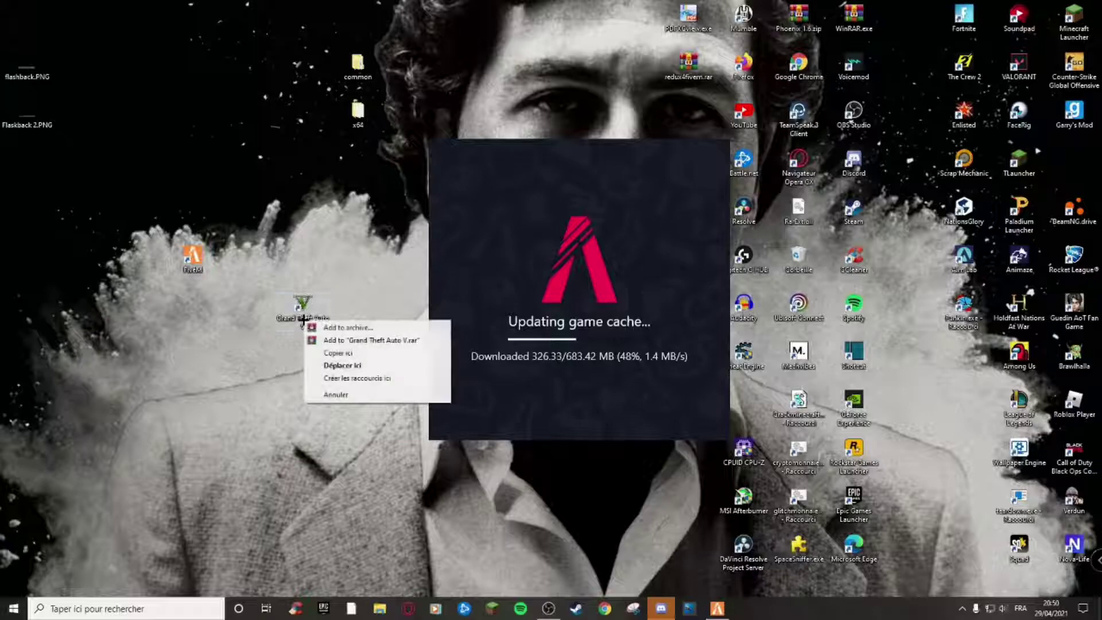
left_click(263, 346)
right_click(296, 305)
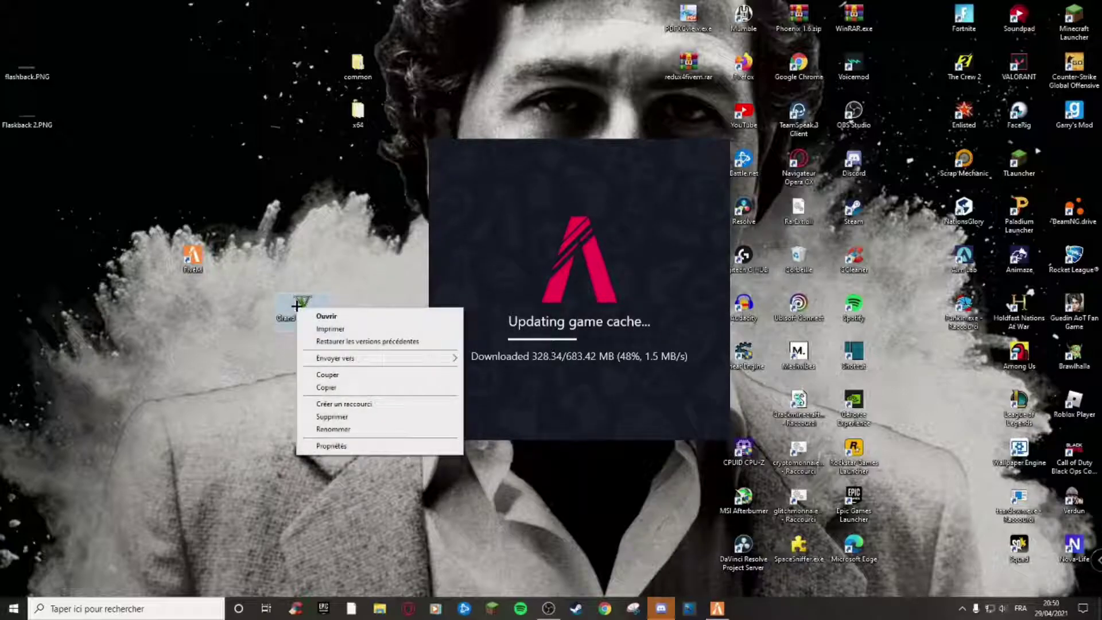
left_click(256, 361)
right_click(307, 310)
left_click(332, 232)
left_click_drag(304, 313, 1073, 167)
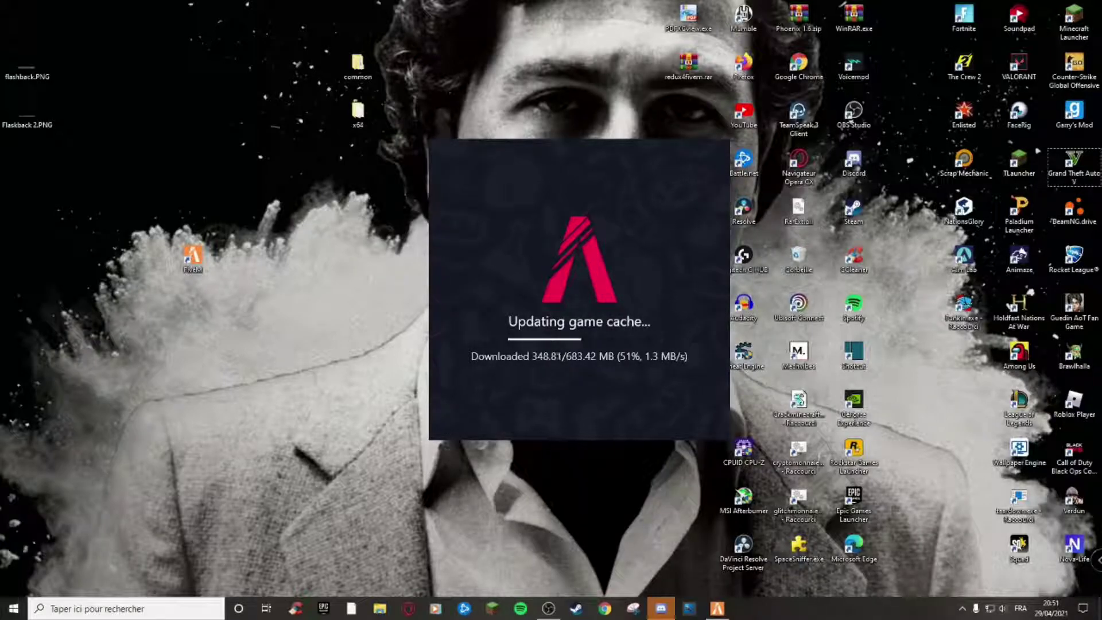
left_click_drag(561, 150, 517, 135)
left_click_drag(614, 337, 592, 337)
left_click_drag(477, 299, 518, 313)
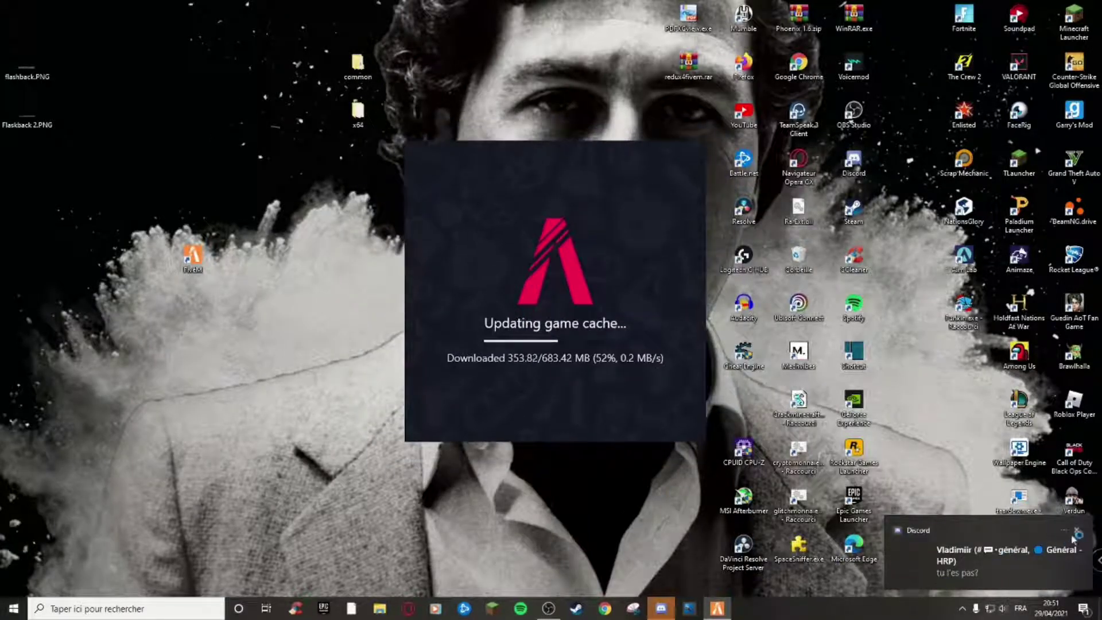
left_click_drag(582, 263, 525, 245)
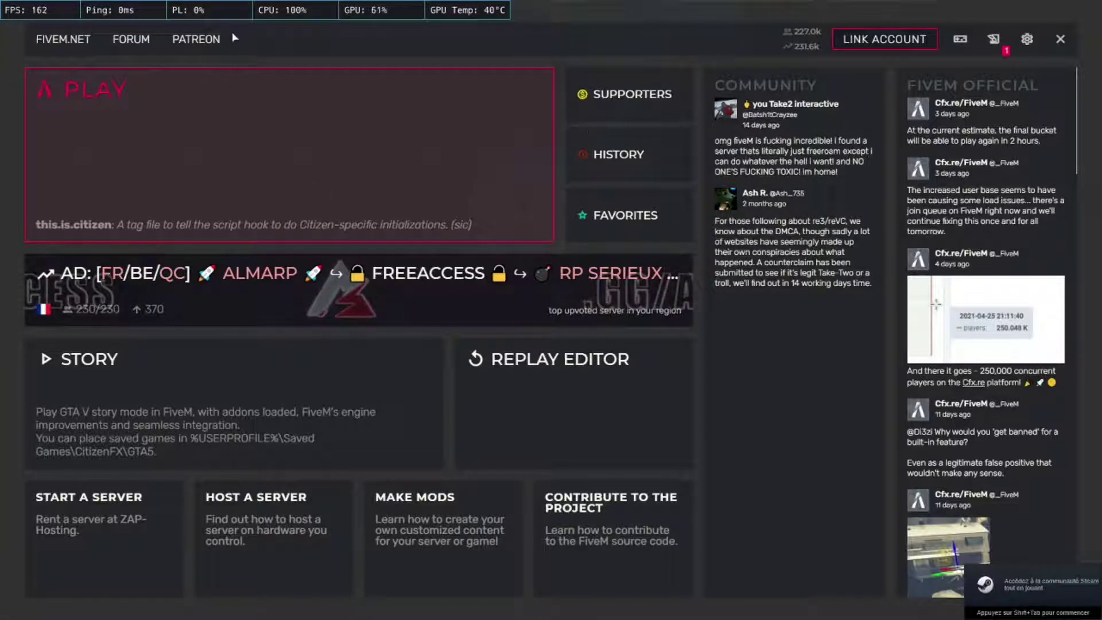
- Open the FiveM server browser and search the server list for "Sunlife"
left_click(303, 123)
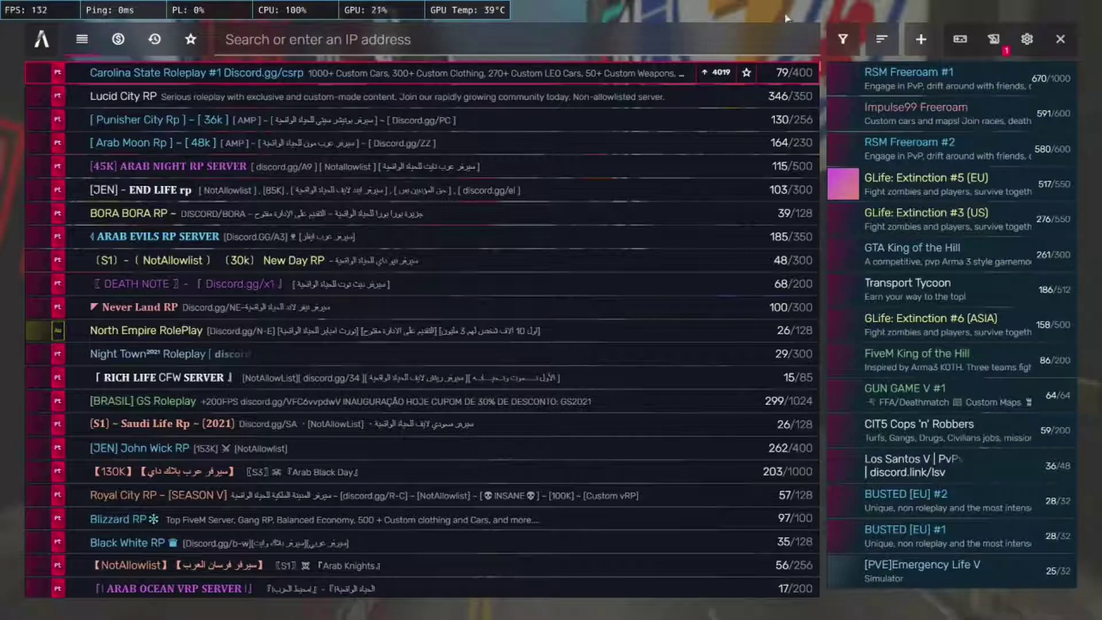
left_click(468, 36)
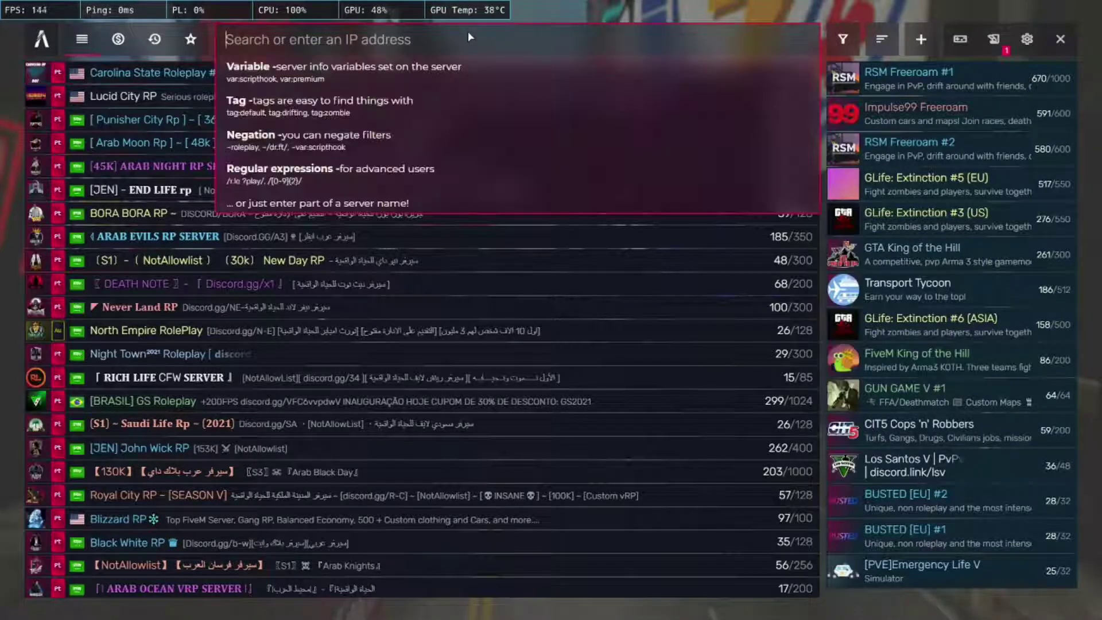
type("S")
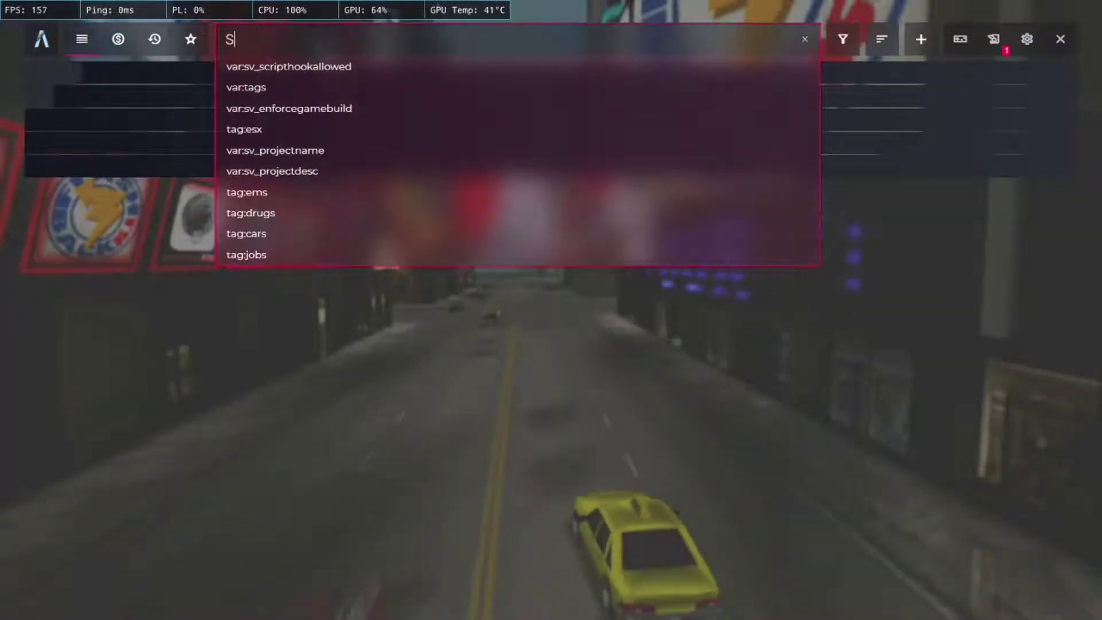
type("unli")
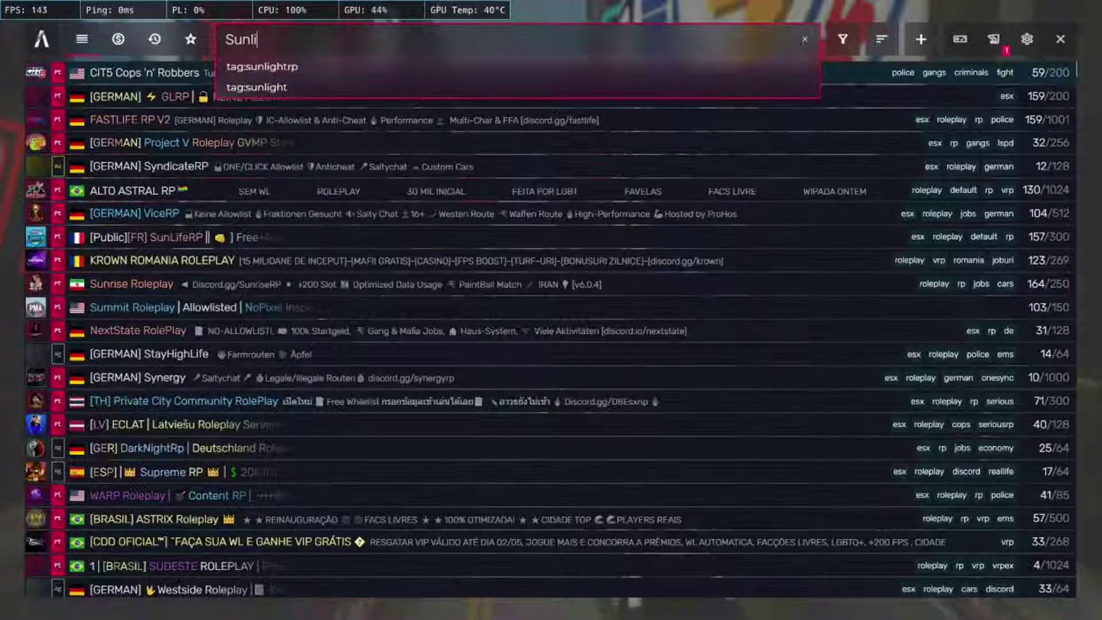
type("fe")
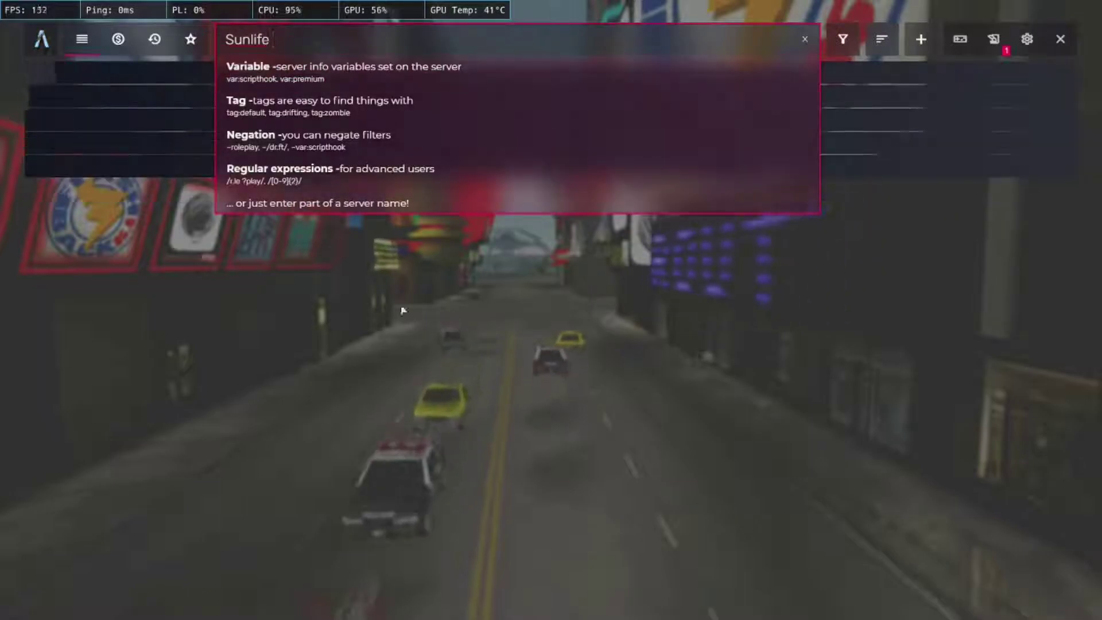
left_click(406, 303)
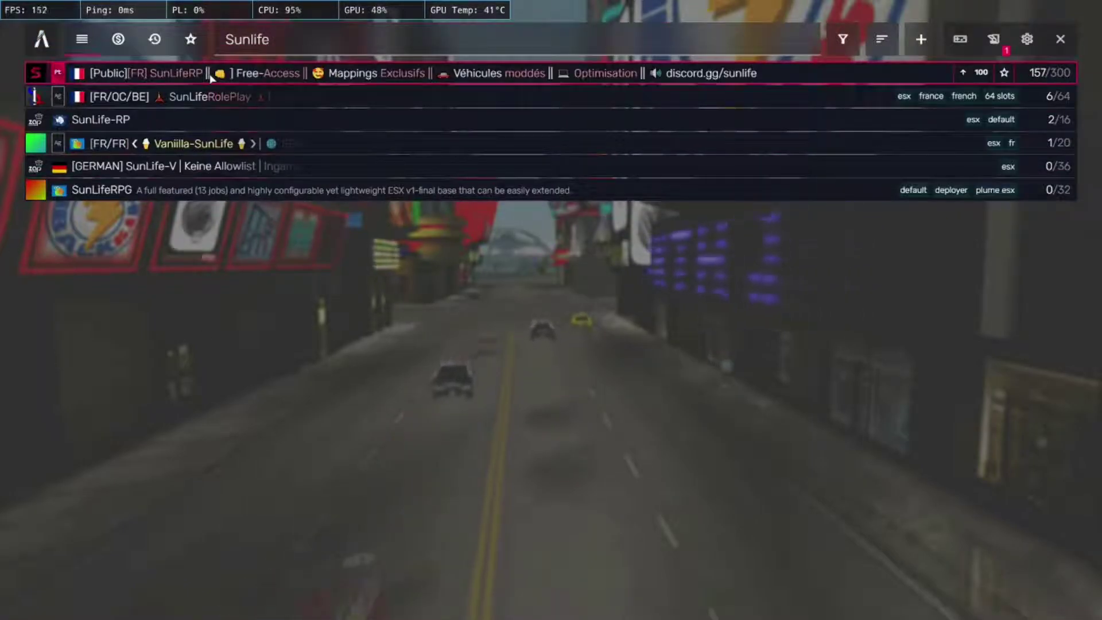